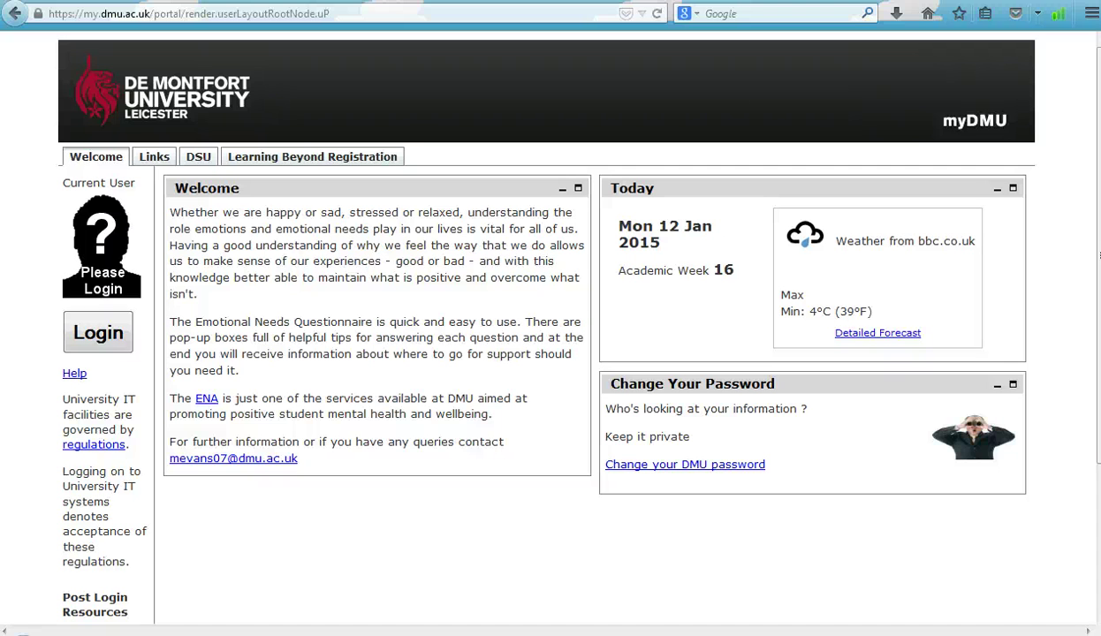
left_click(342, 14)
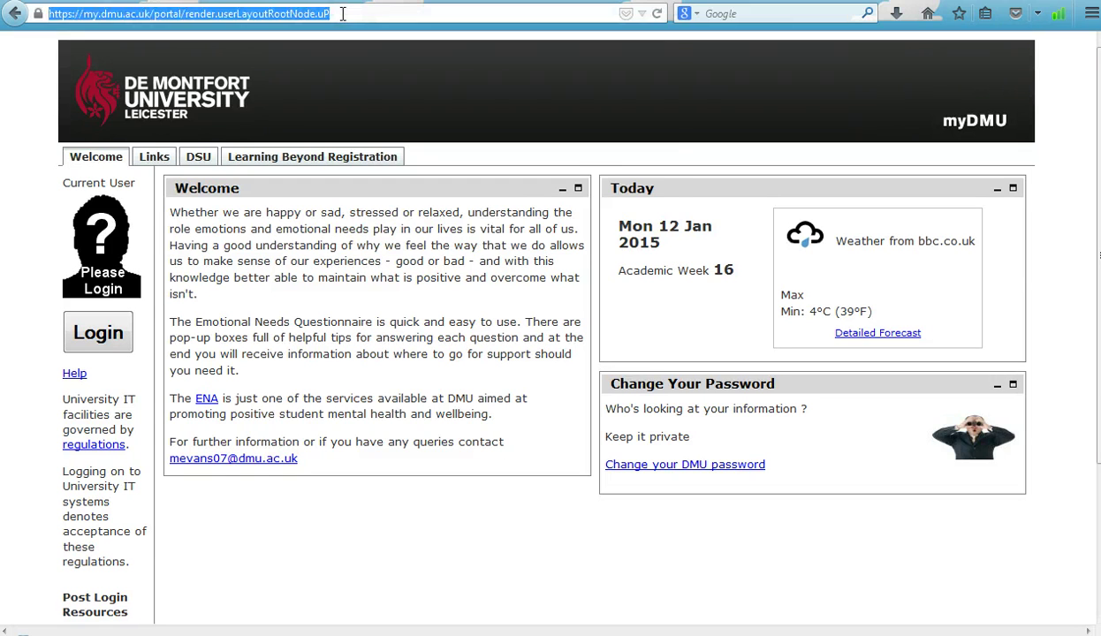
type("www.pad")
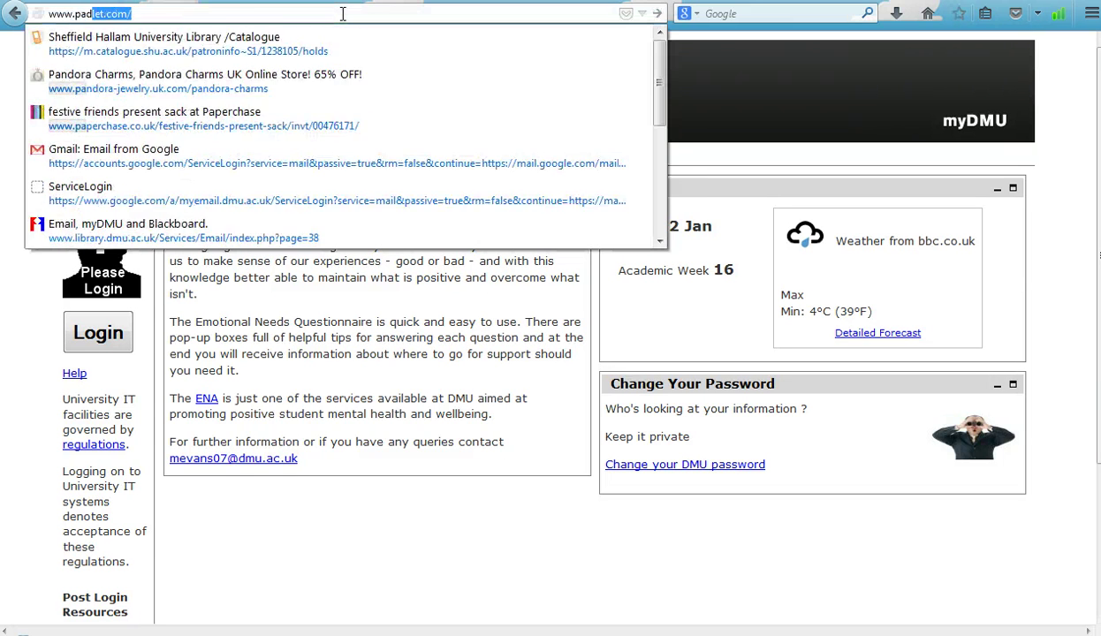
type("let.com")
key("Return")
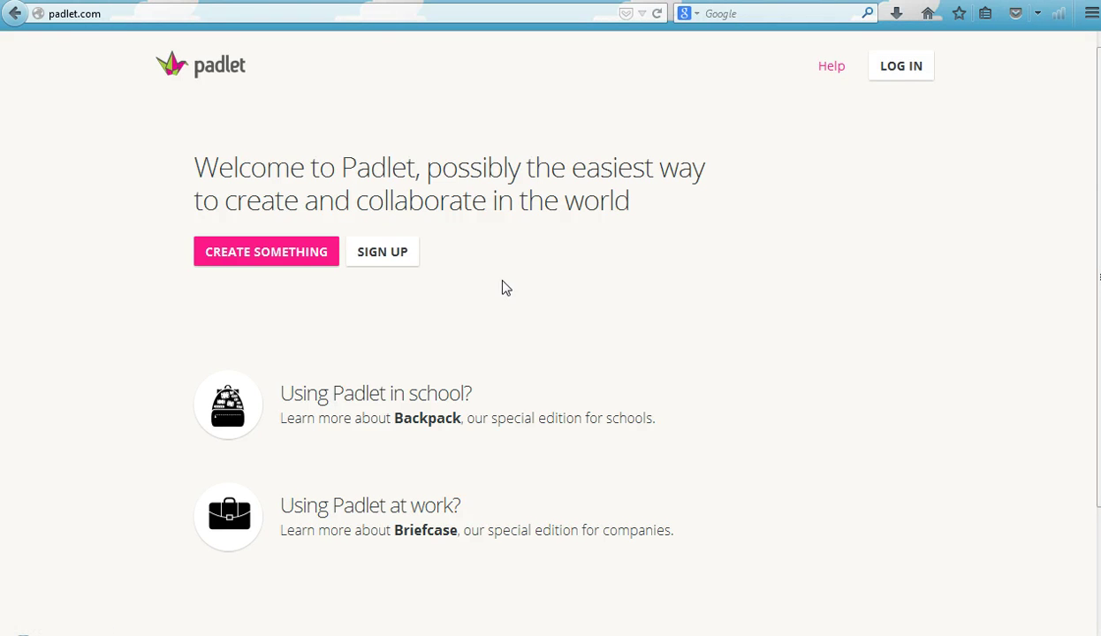
Create a new Padlet wall and give it the title EDUC5017.
left_click(248, 262)
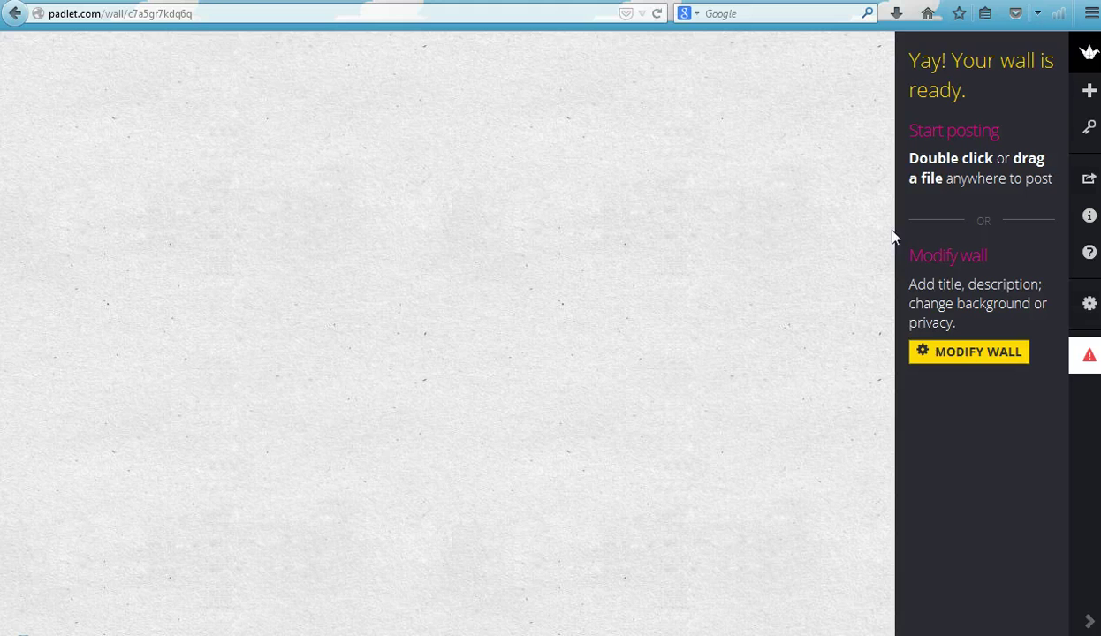
left_click(961, 365)
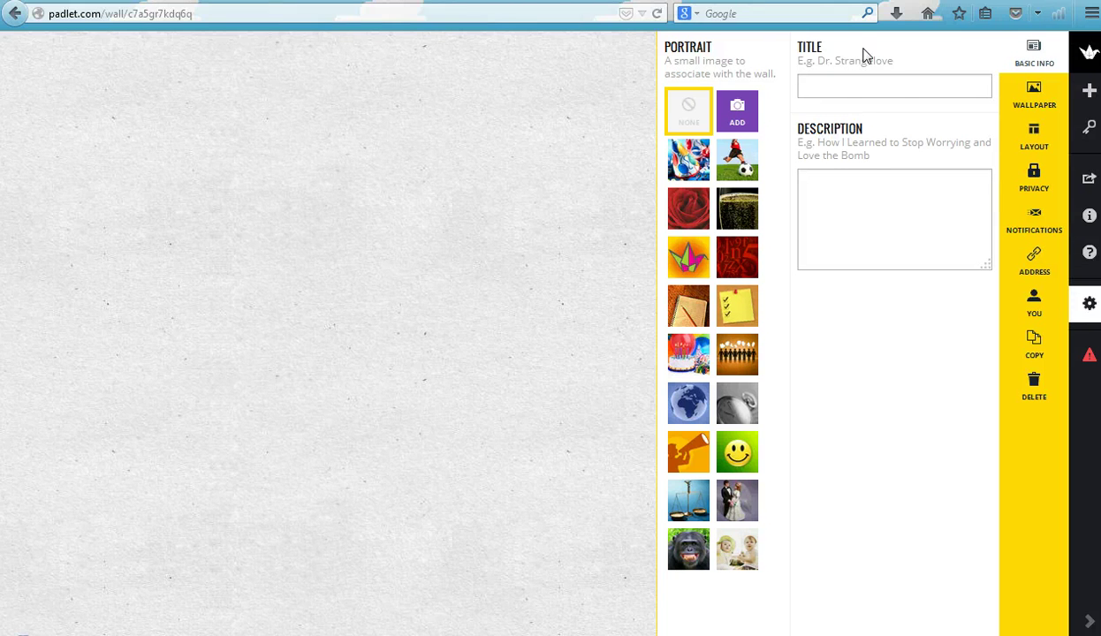
left_click(843, 93)
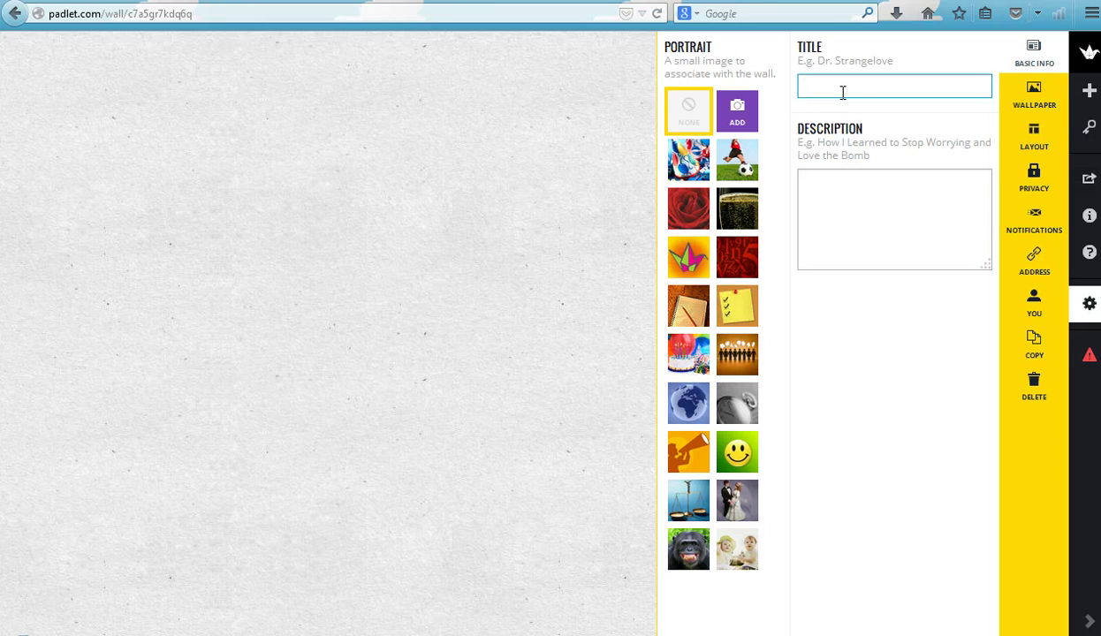
type("EDUC5017")
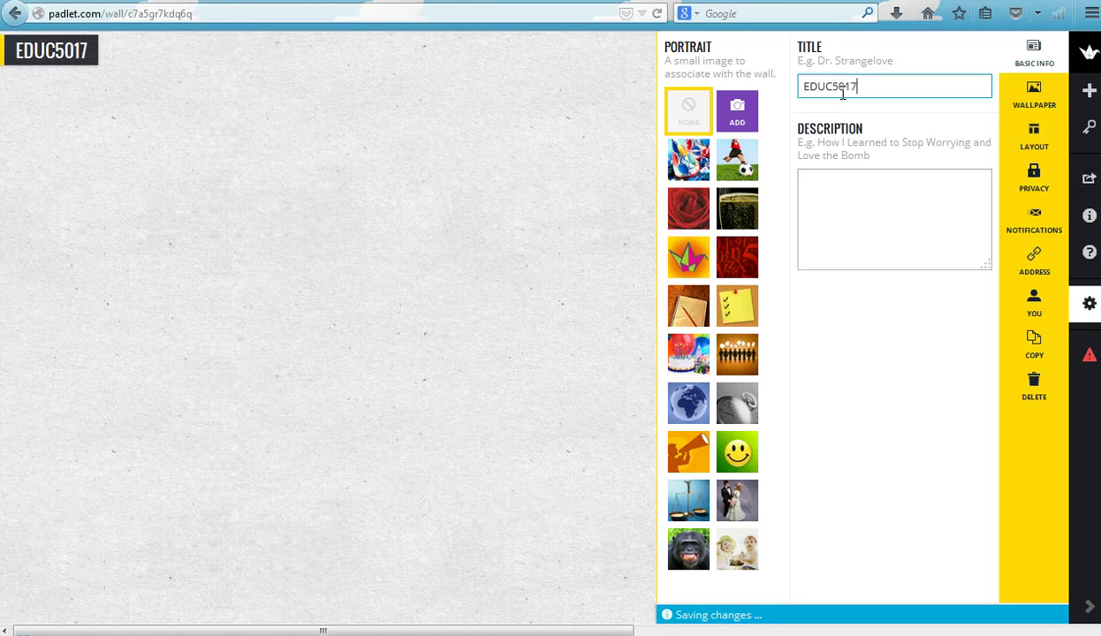
Add the description 'What do you each aim to achieve from this module?' and the notebook portrait.
left_click(848, 217)
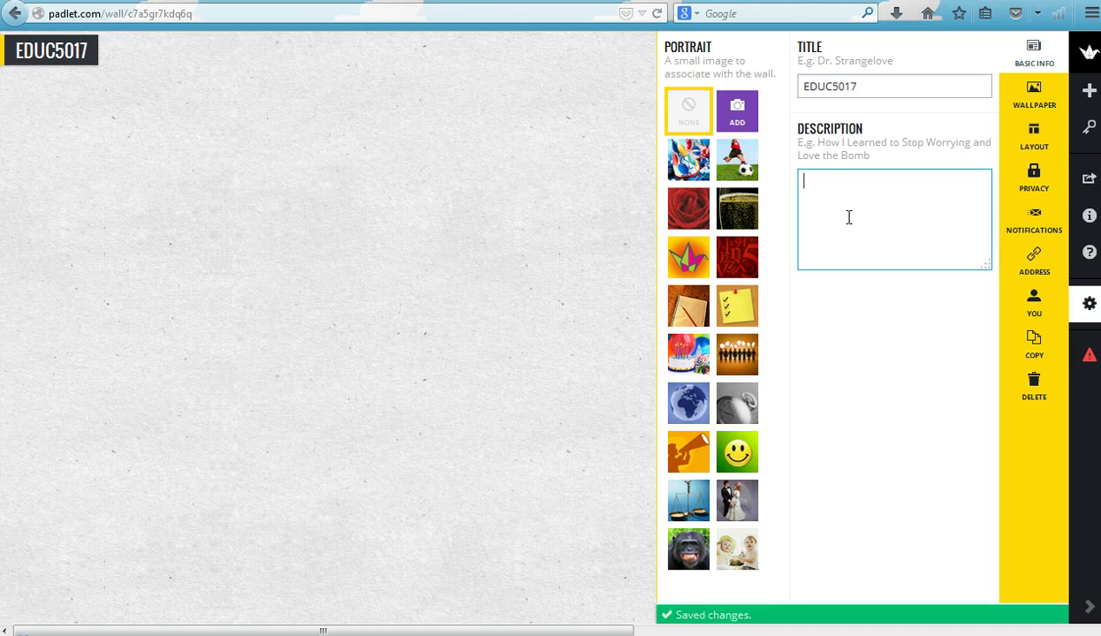
type("What do you e")
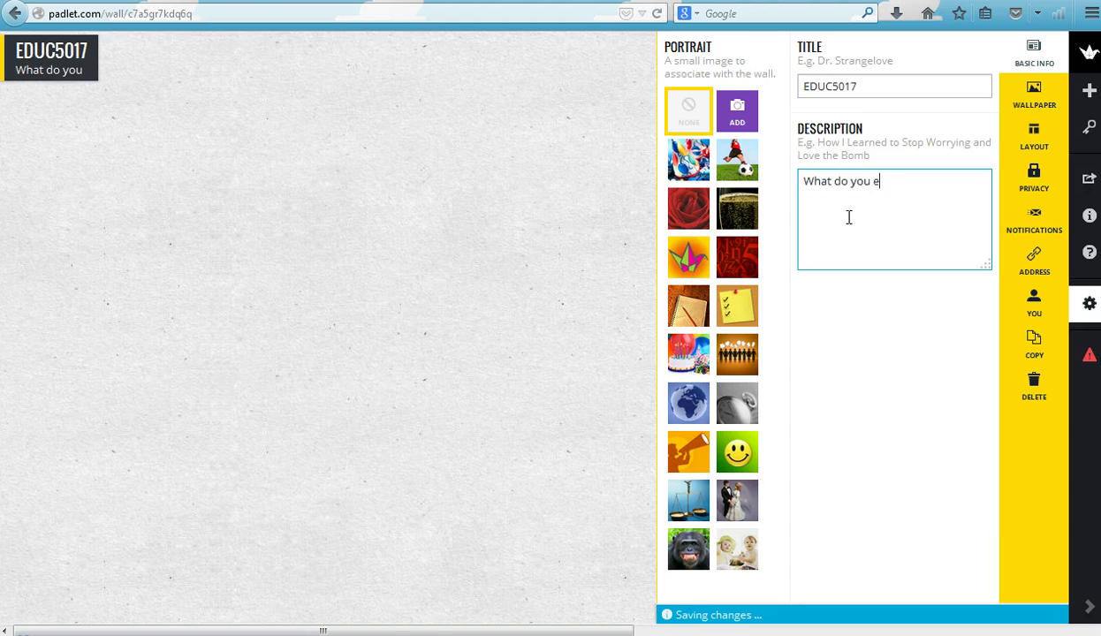
type("ach aim to achi")
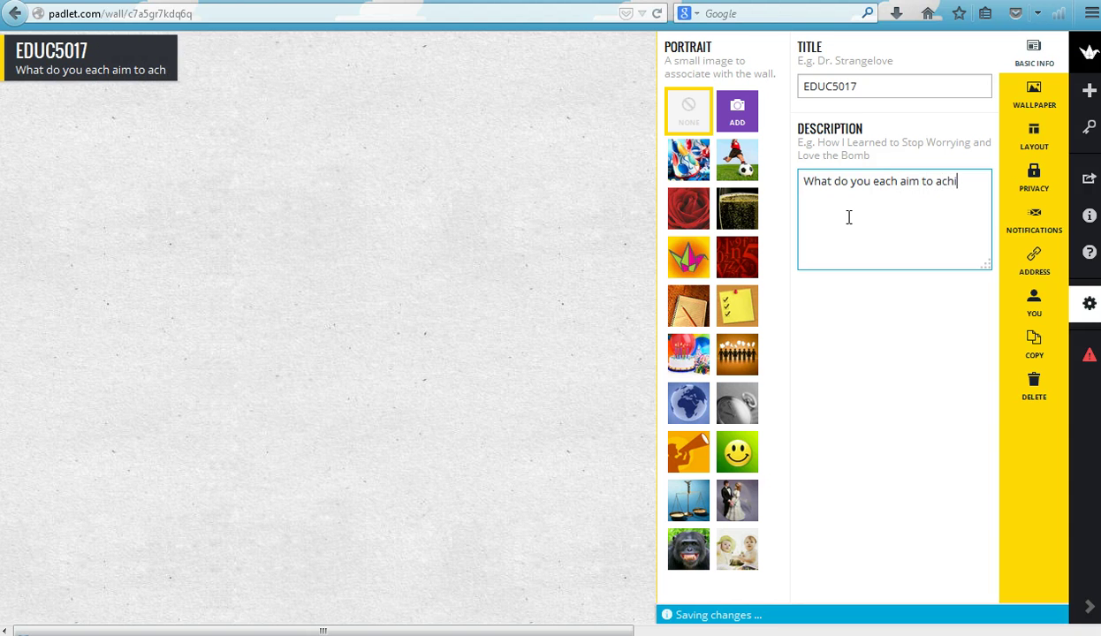
type("eve from thsi")
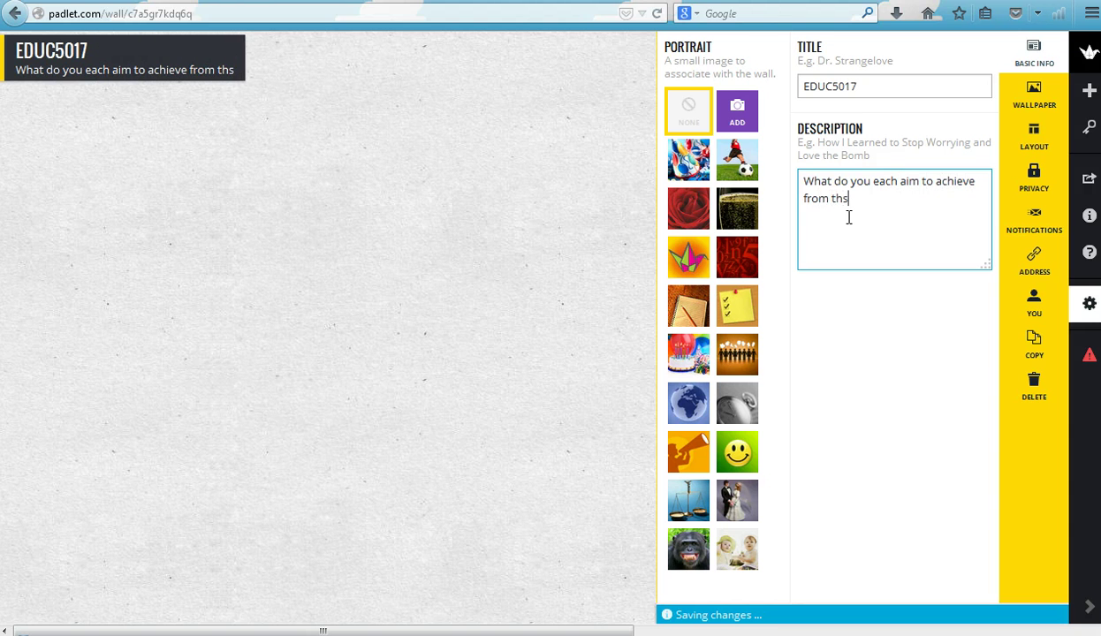
key("BackSpace")
key("BackSpace")
type("is module?")
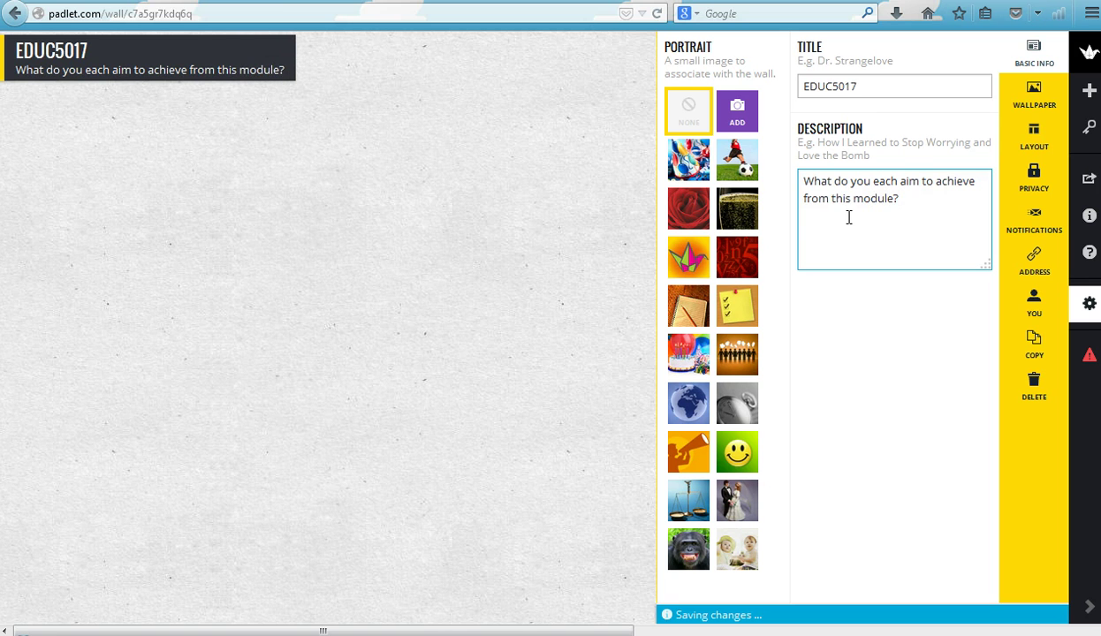
left_click(688, 305)
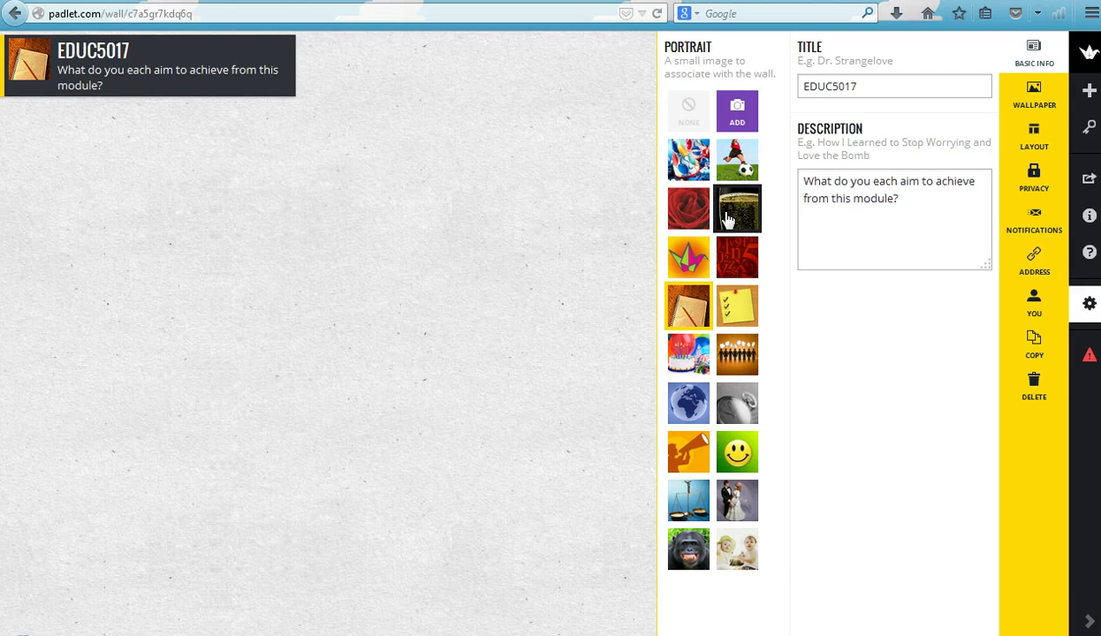
Preview the Wood, Robots, Map and Corkboard wallpapers on the wall.
left_click(1043, 96)
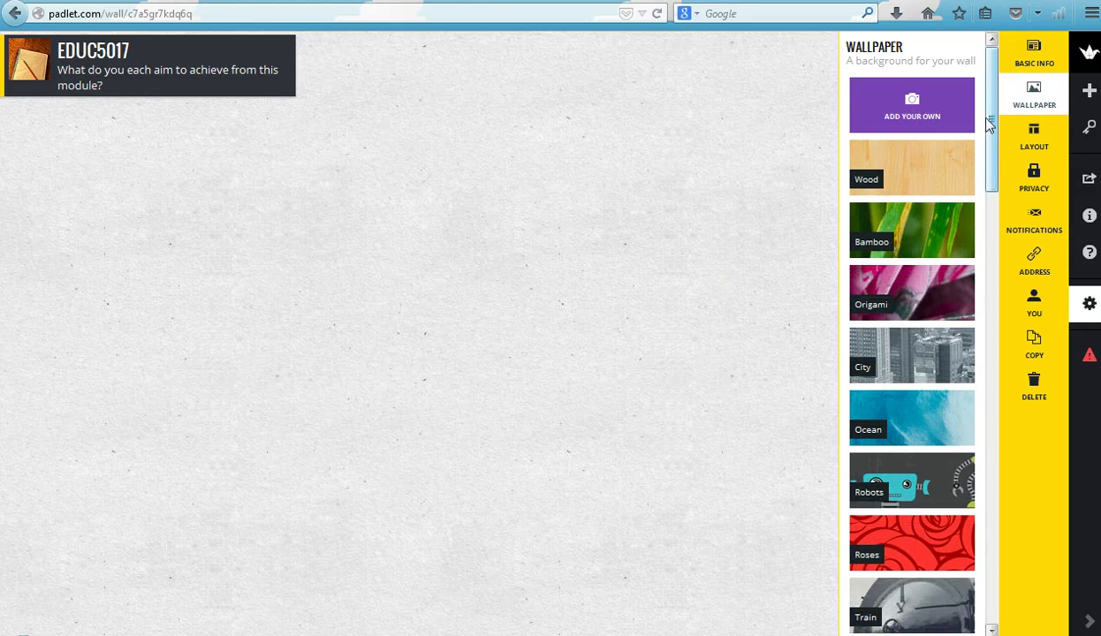
left_click(914, 189)
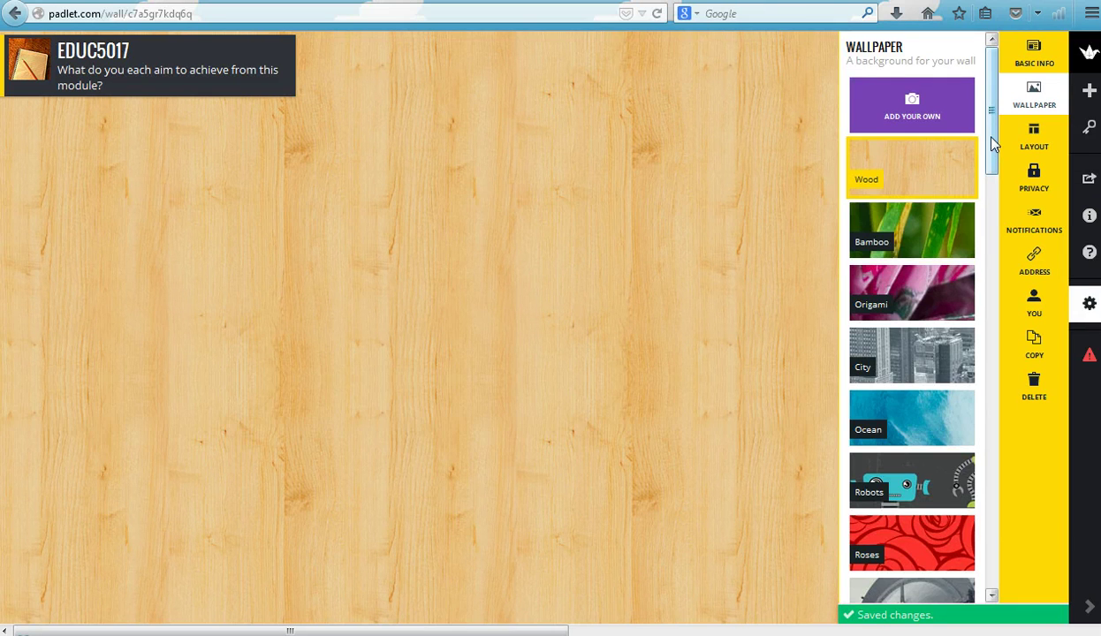
scroll(967, 189, "down", 8)
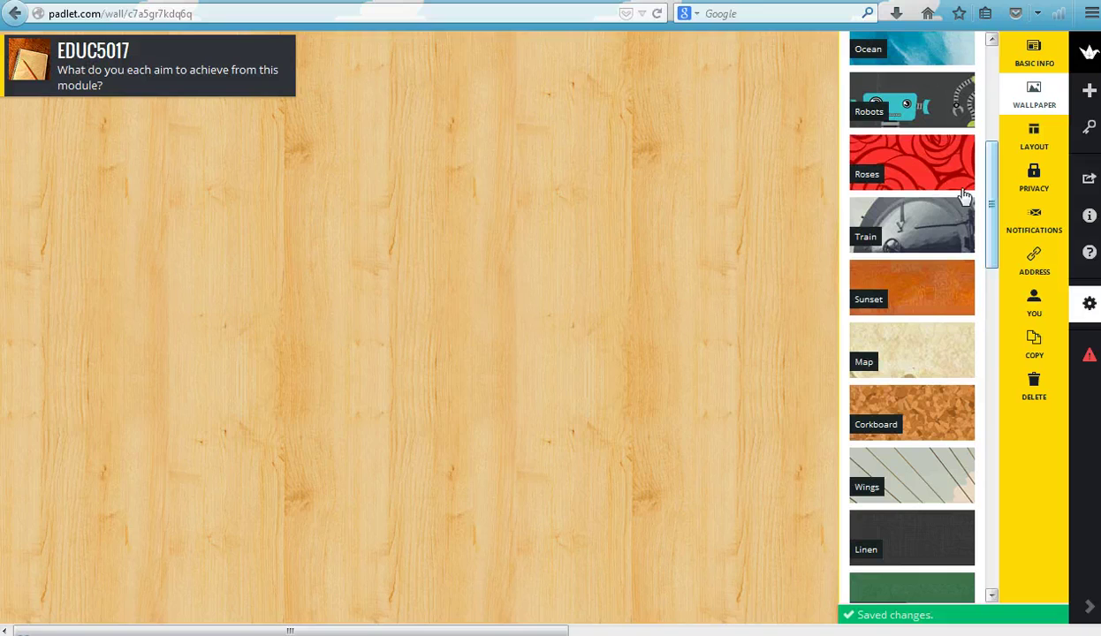
left_click(897, 106)
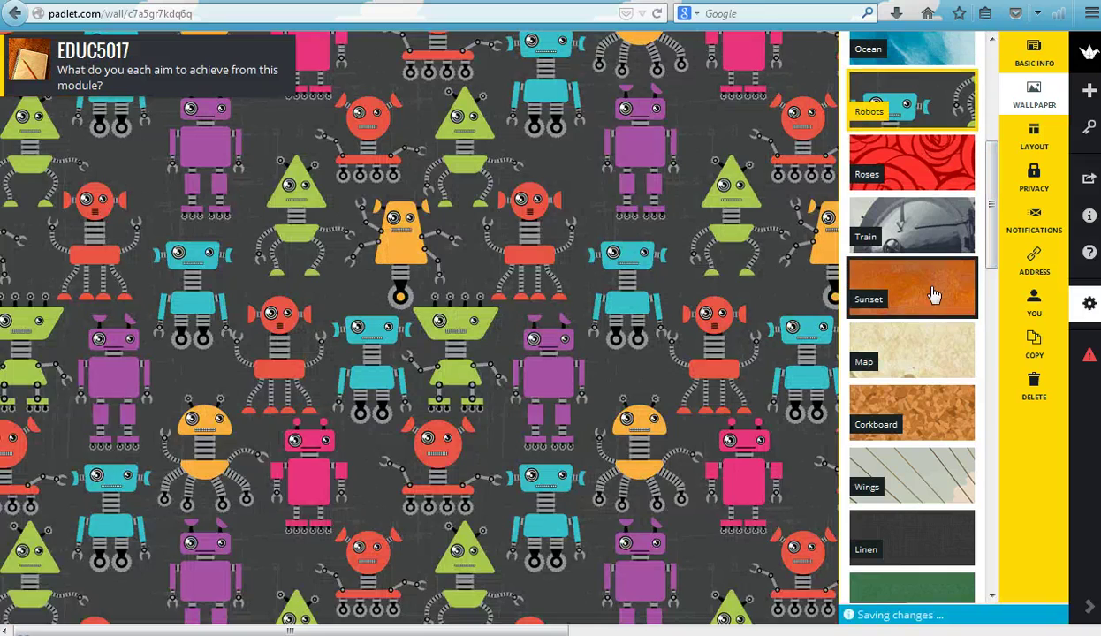
left_click(908, 336)
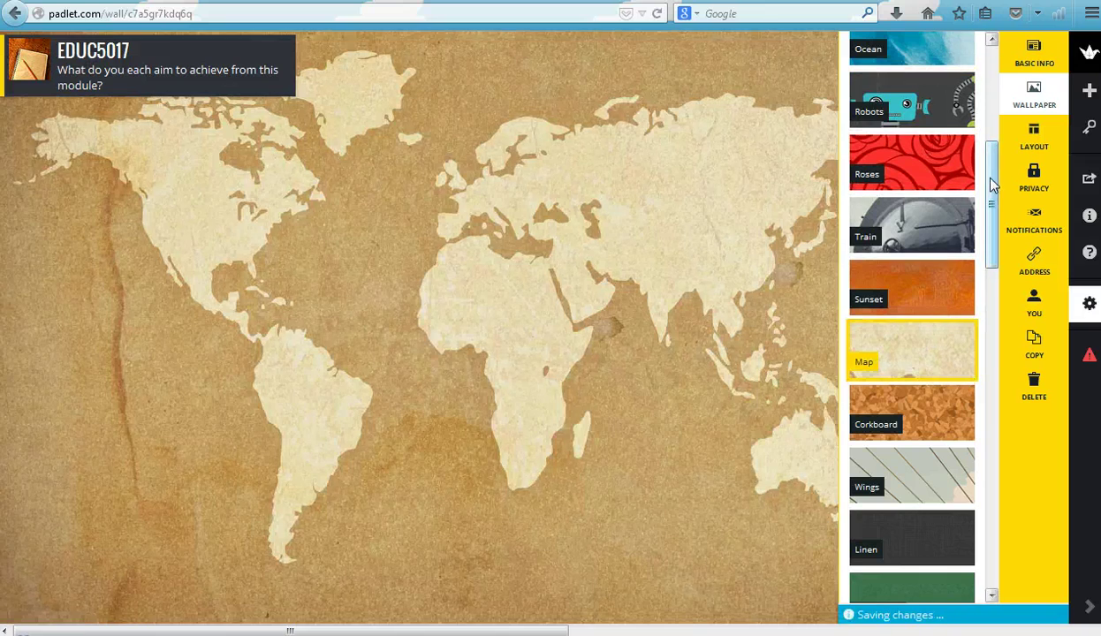
left_click_drag(993, 184, 993, 219)
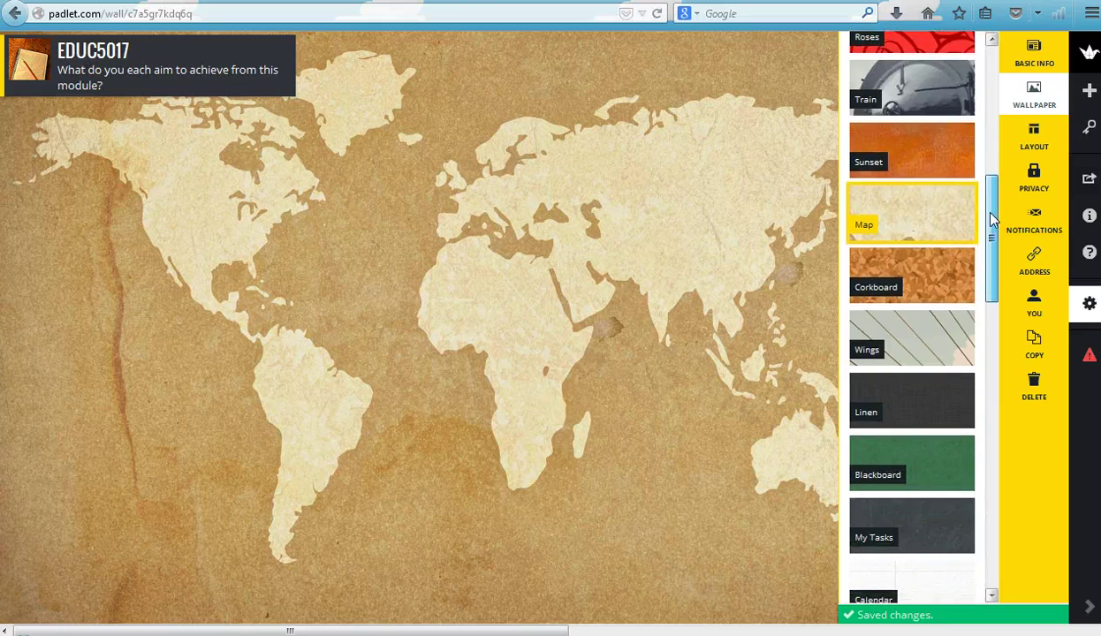
scroll(963, 224, "down", 2)
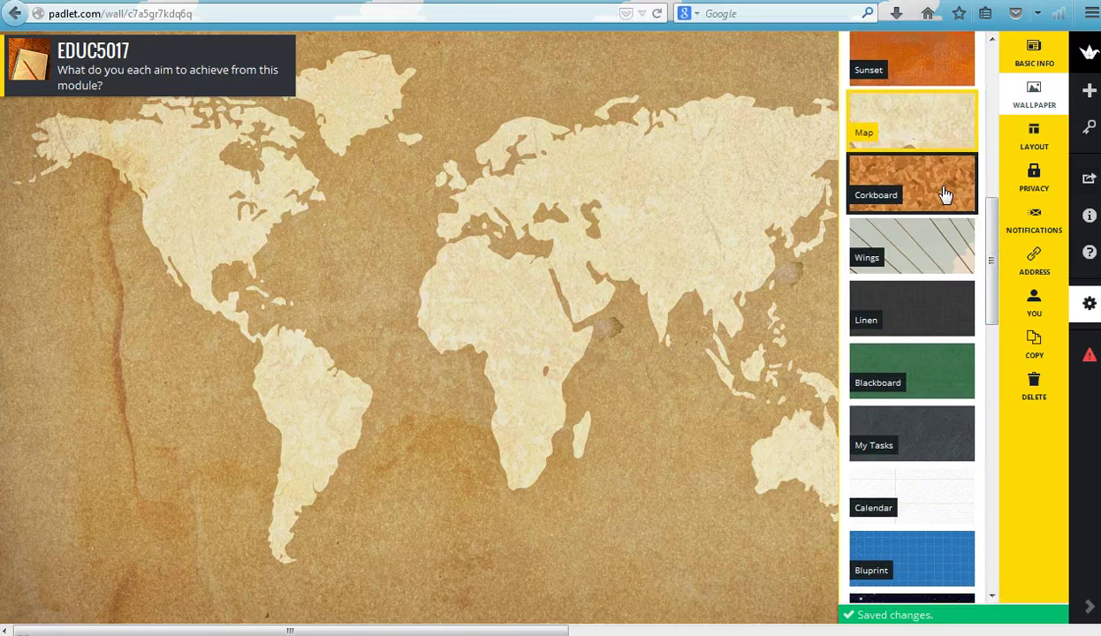
left_click(944, 195)
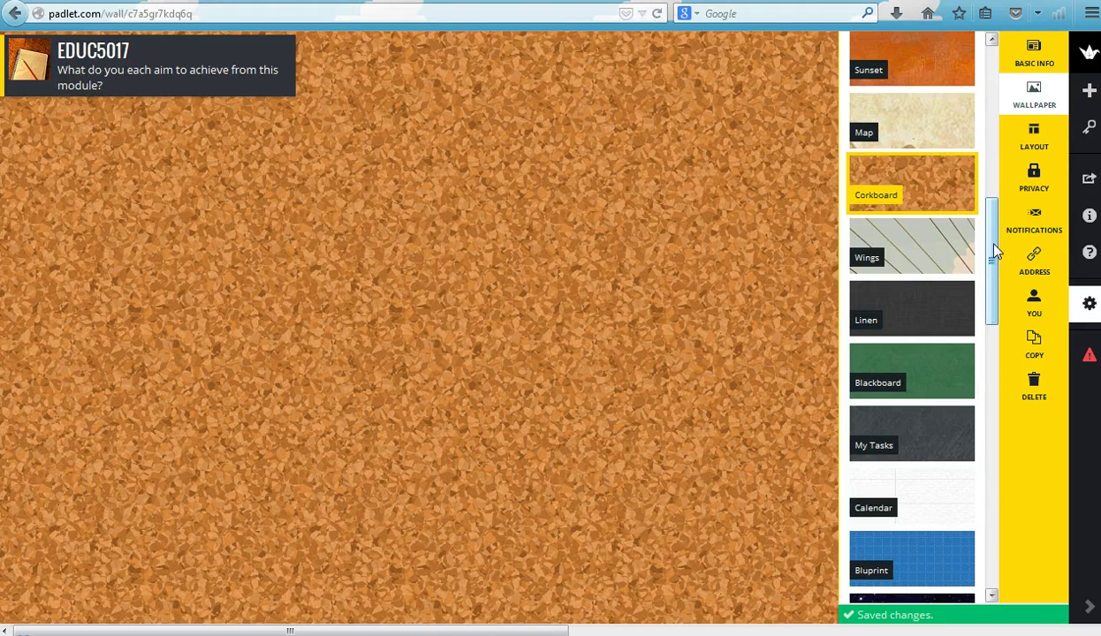
Try the Kaleidoscope wallpaper, then settle on Wood as the wall background.
left_click_drag(993, 252, 1001, 528)
left_click(947, 393)
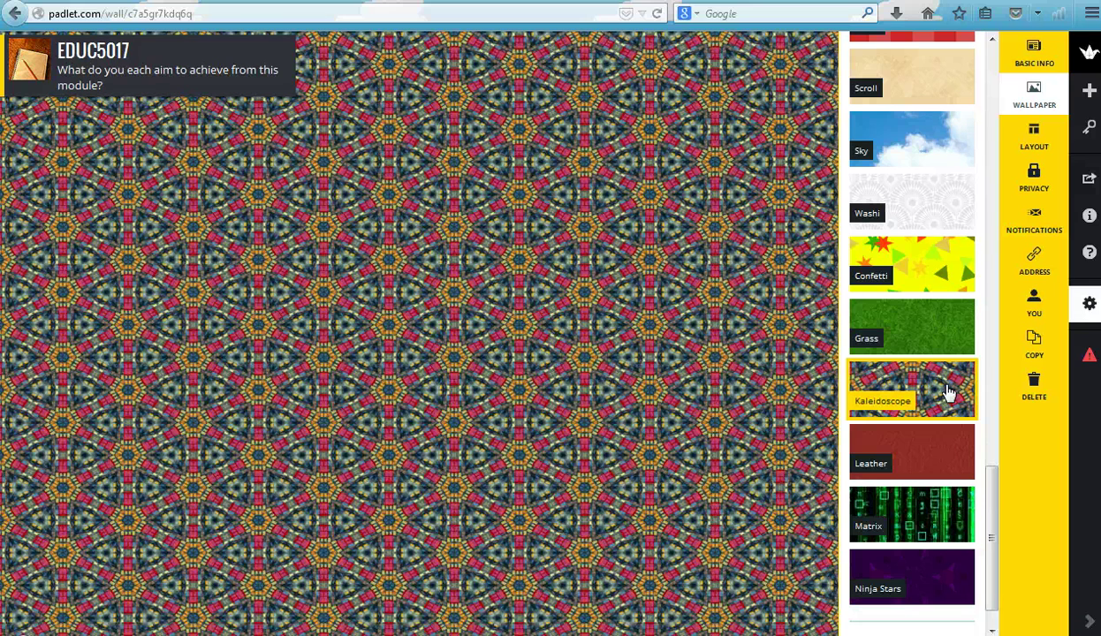
scroll(991, 566, "up", 4)
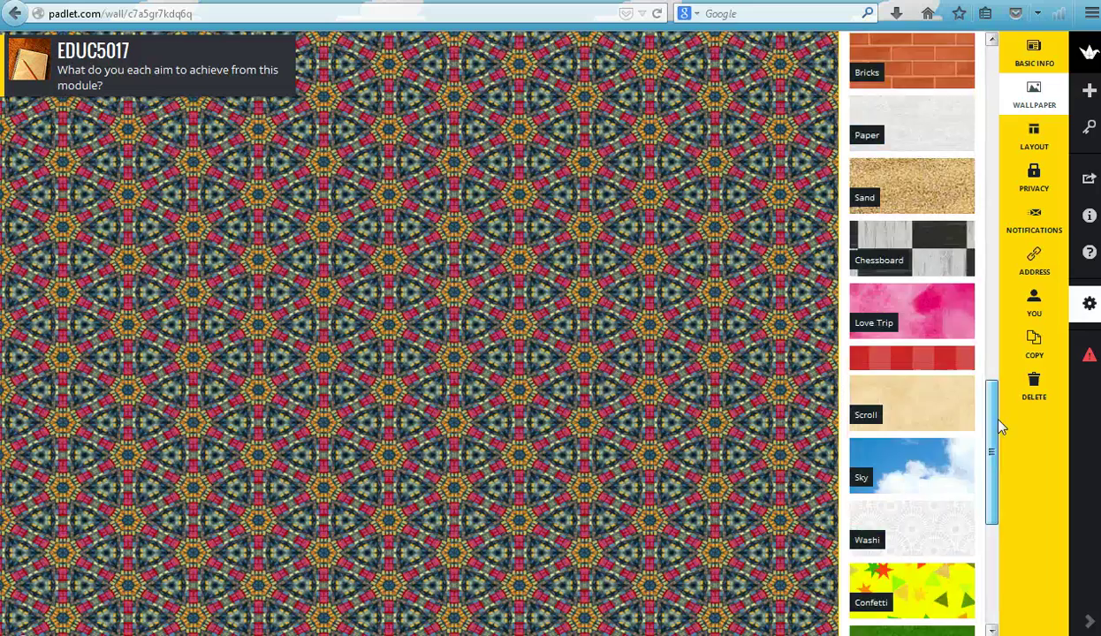
left_click_drag(991, 427, 1015, 104)
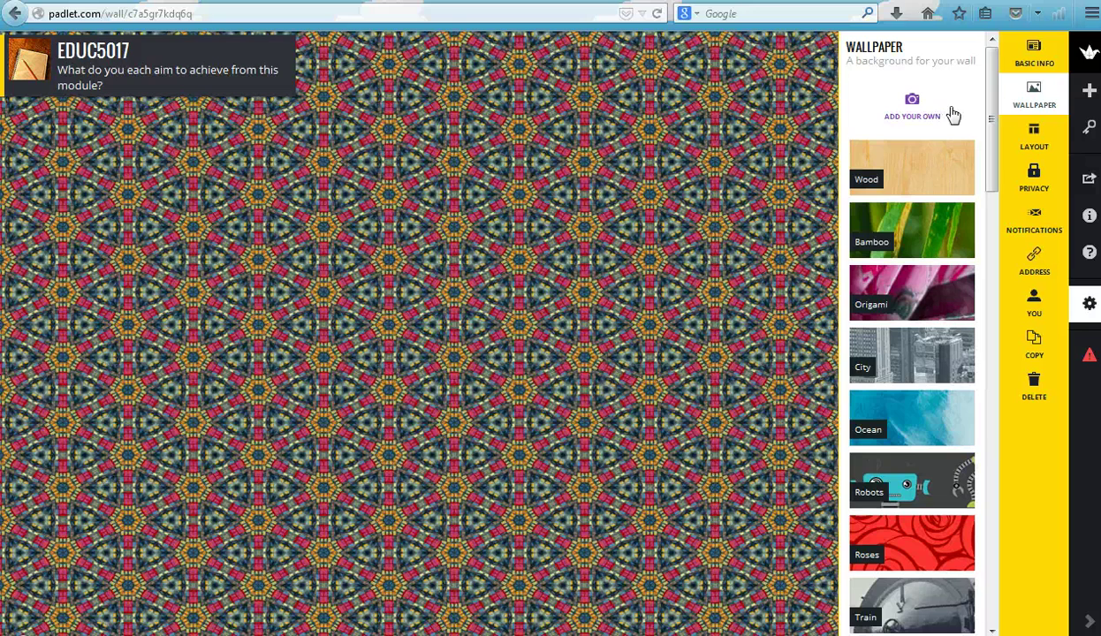
left_click(943, 179)
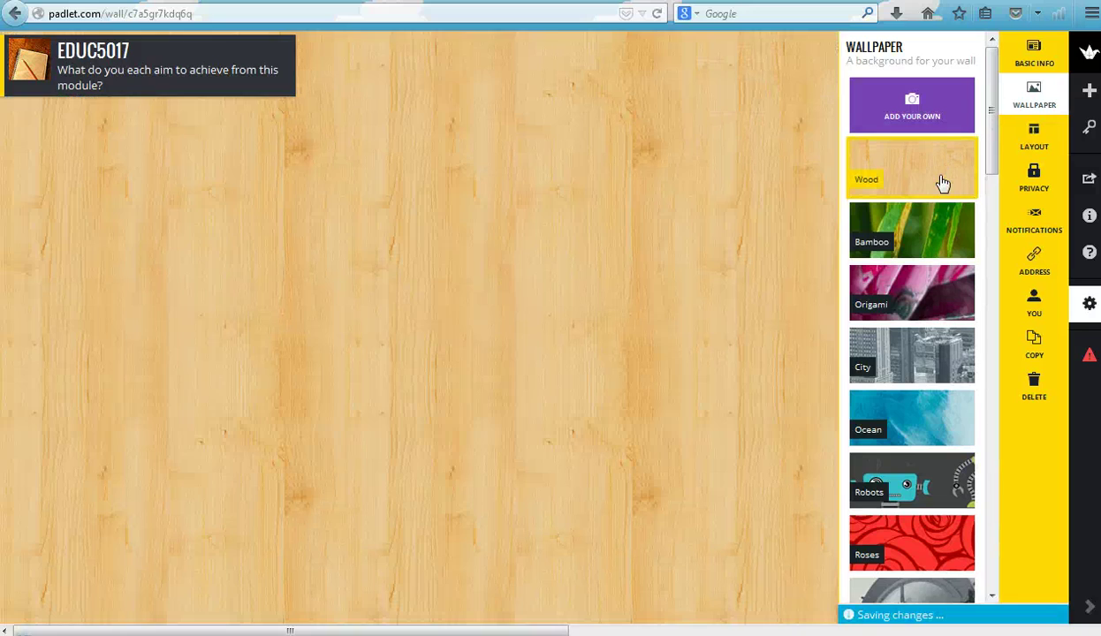
Show the wall's Freeform, Stream and Grid layout choices, leaving Freeform selected.
left_click(1034, 134)
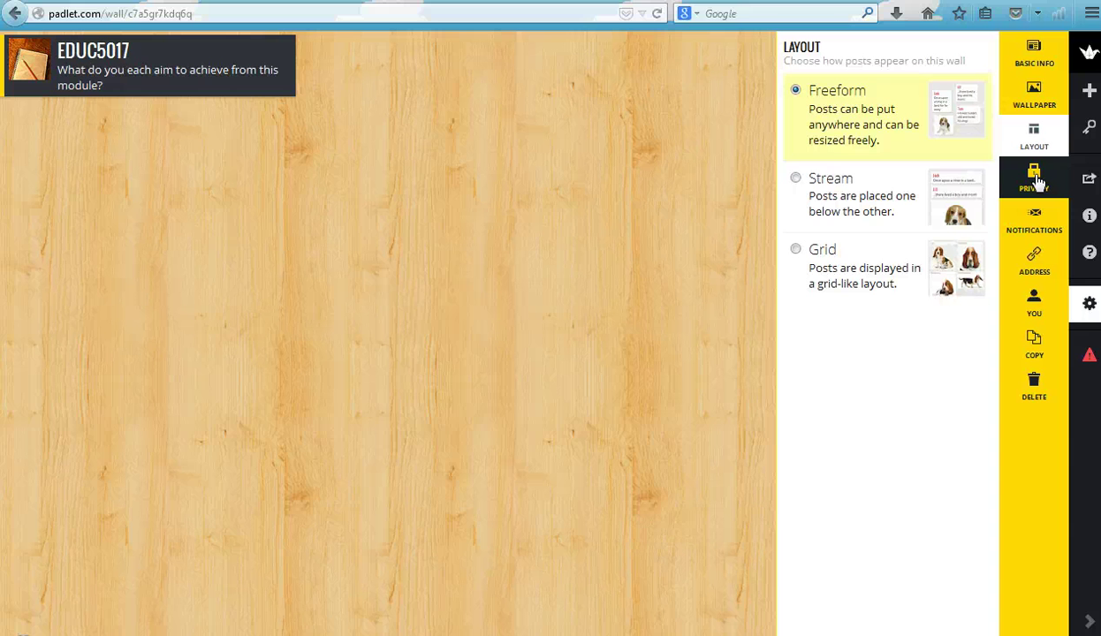
Set the wall's privacy to Hidden Link with Can View access for visitors.
left_click(1035, 179)
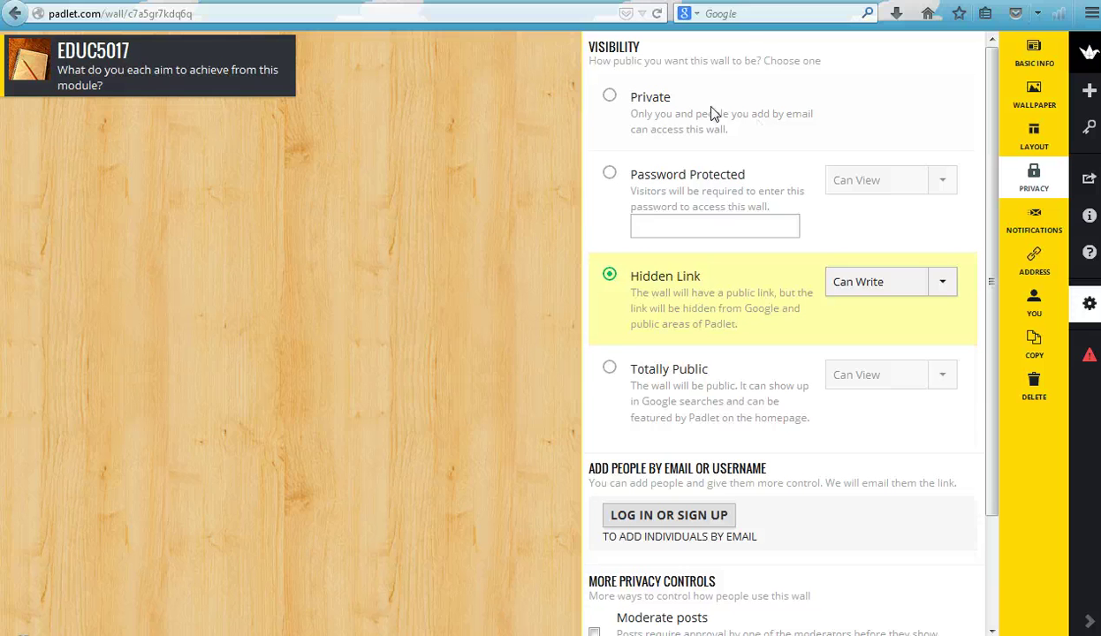
left_click(609, 99)
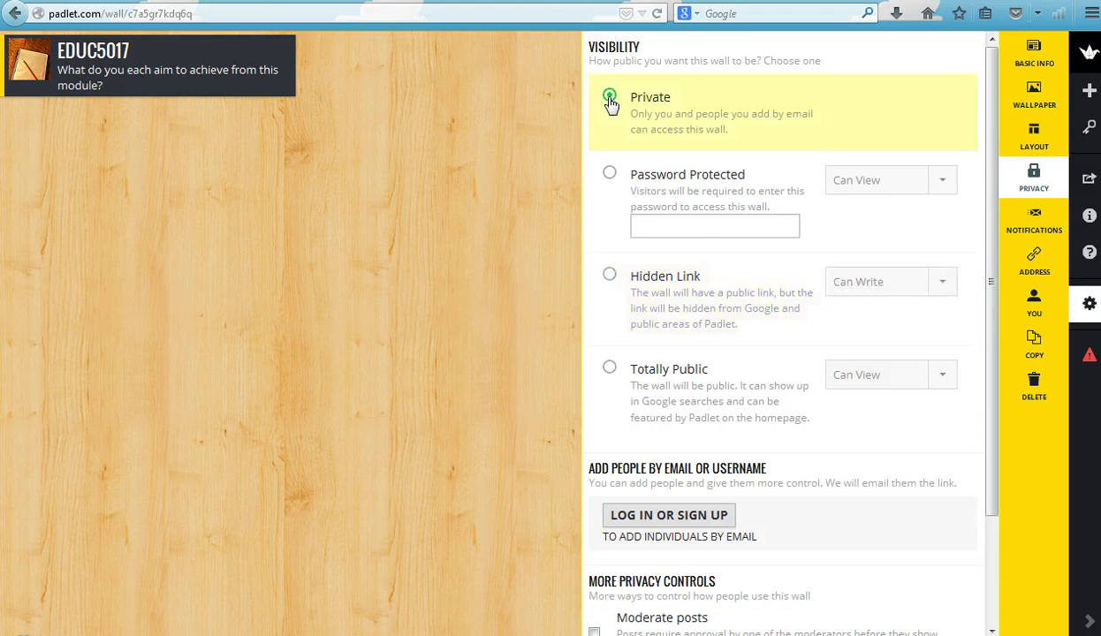
left_click(610, 175)
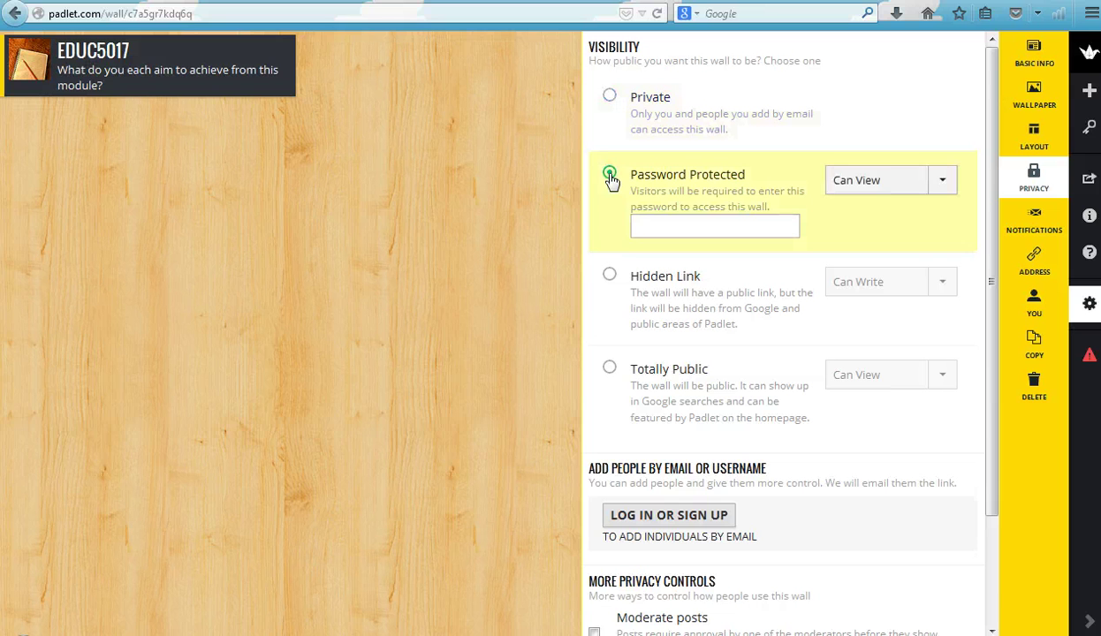
left_click(610, 277)
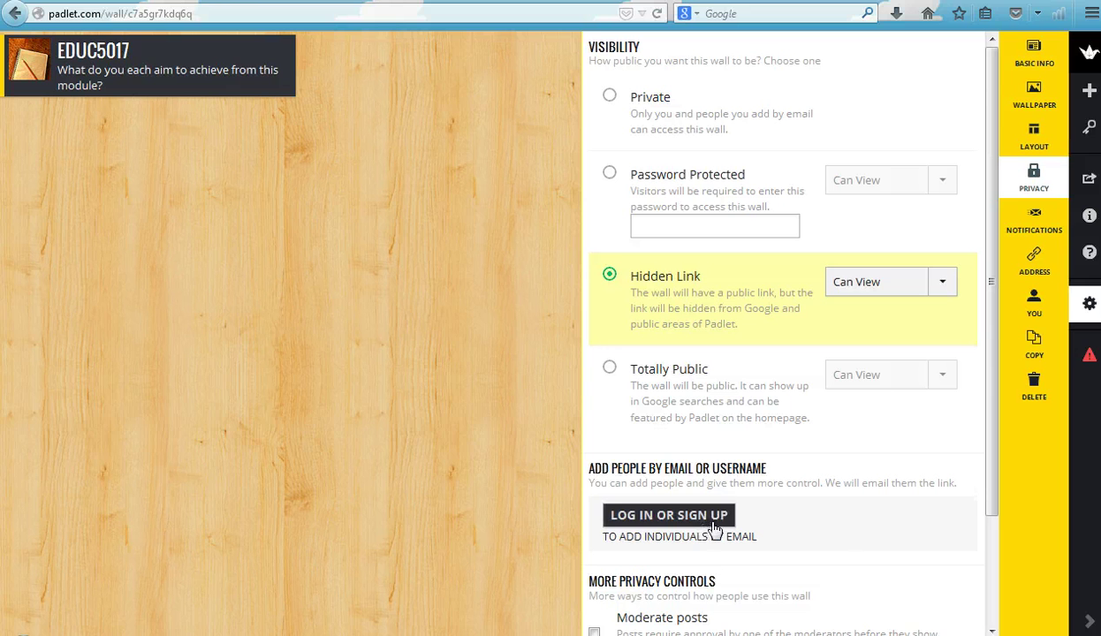
left_click_drag(992, 330, 992, 456)
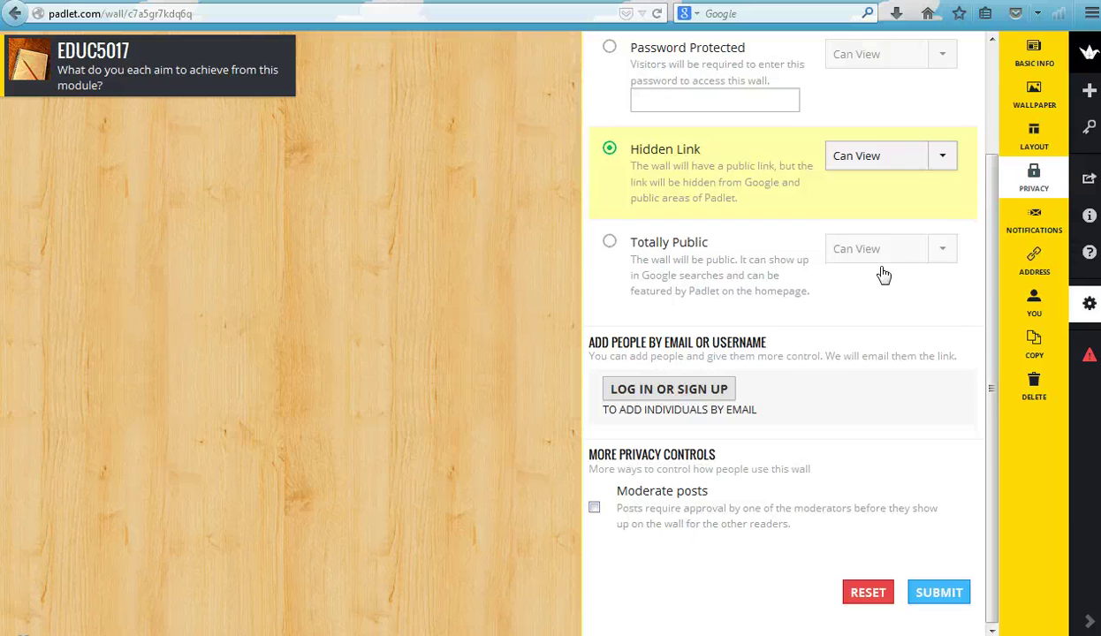
left_click(1032, 230)
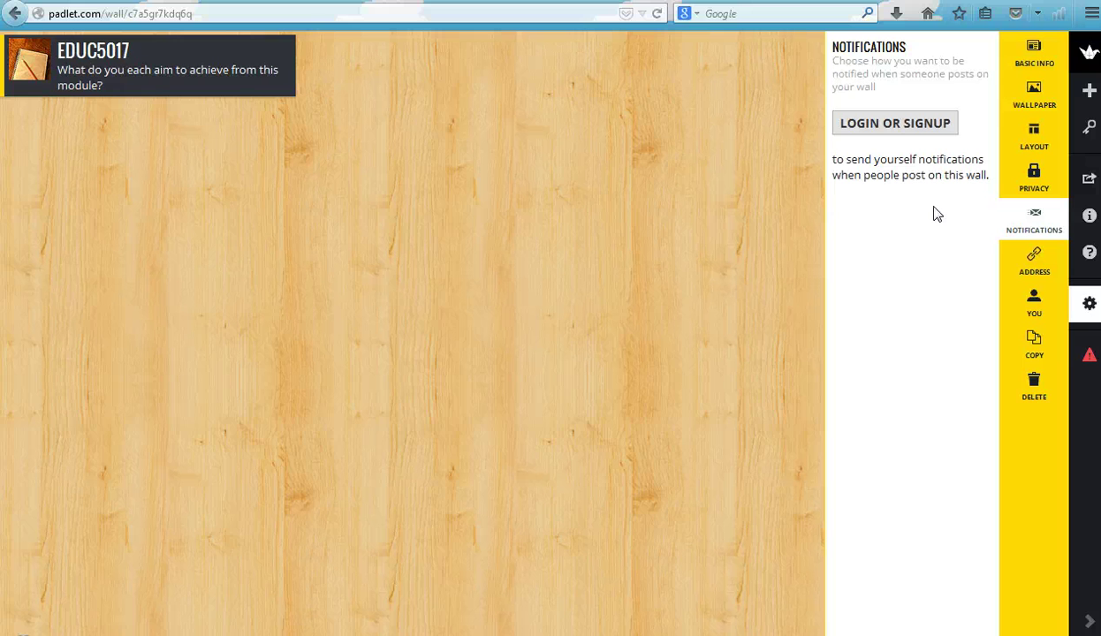
Review the wall's web address and delete options, then bring up the help FAQs.
left_click(1033, 263)
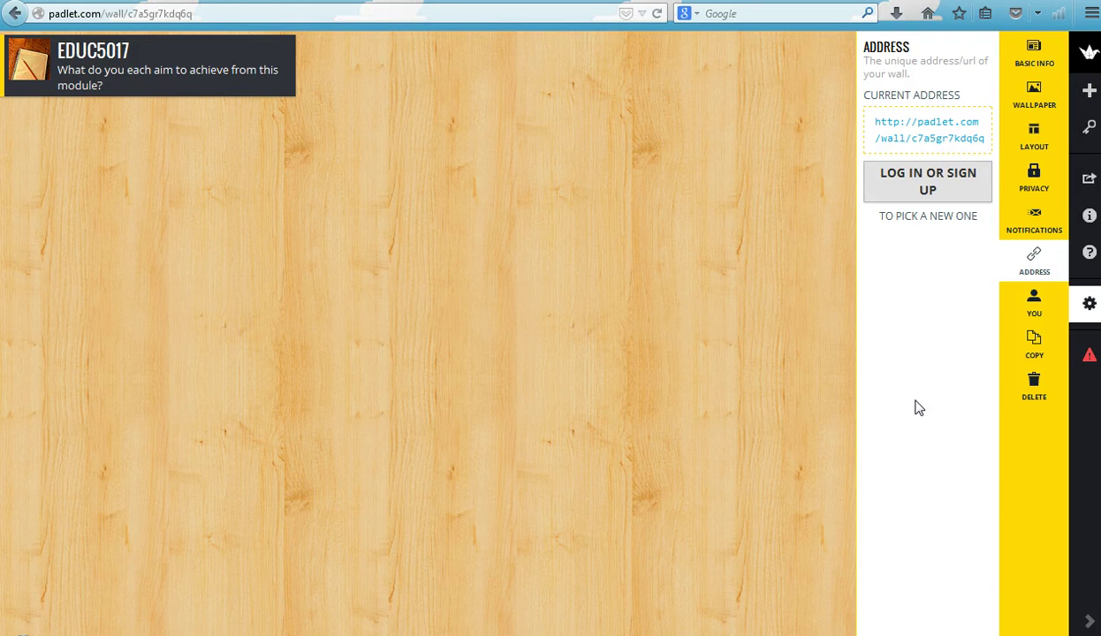
left_click_drag(128, 14, 199, 15)
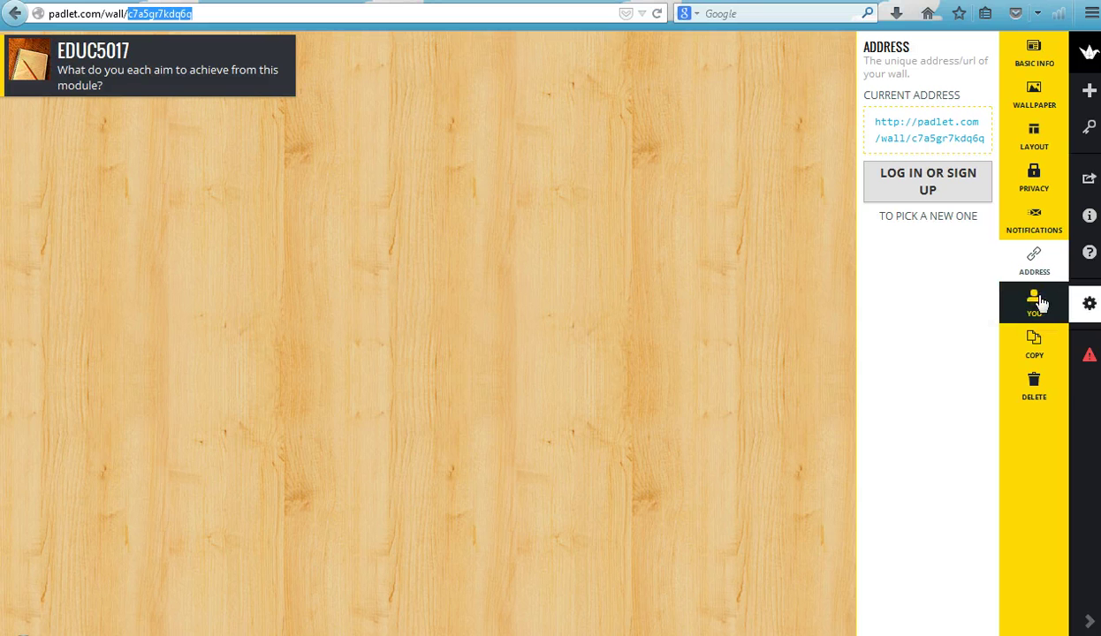
left_click(1034, 395)
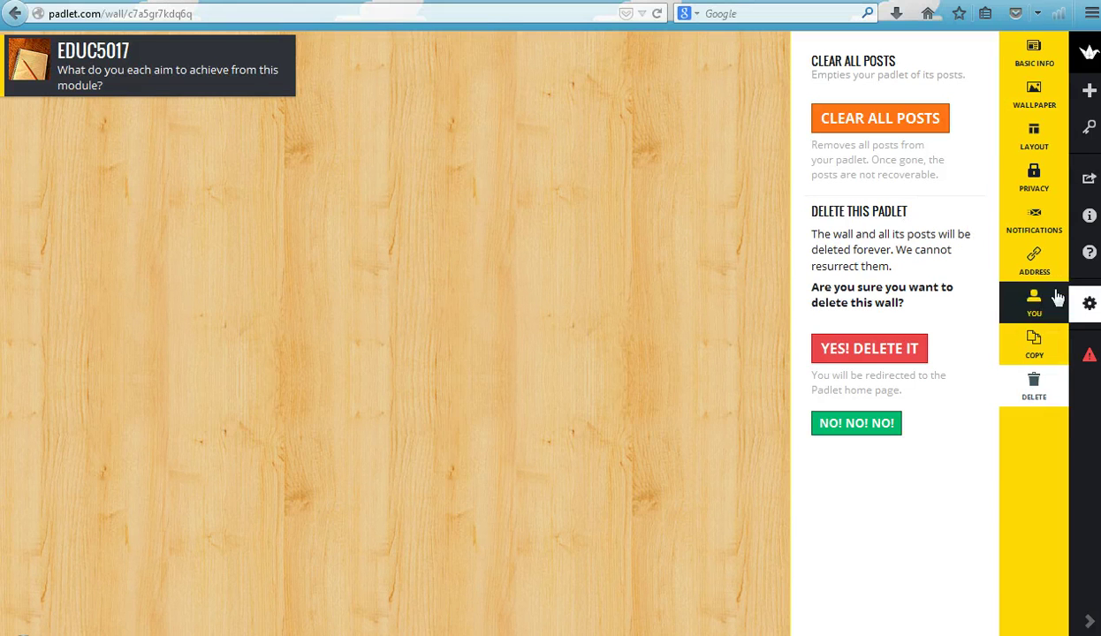
left_click(1089, 256)
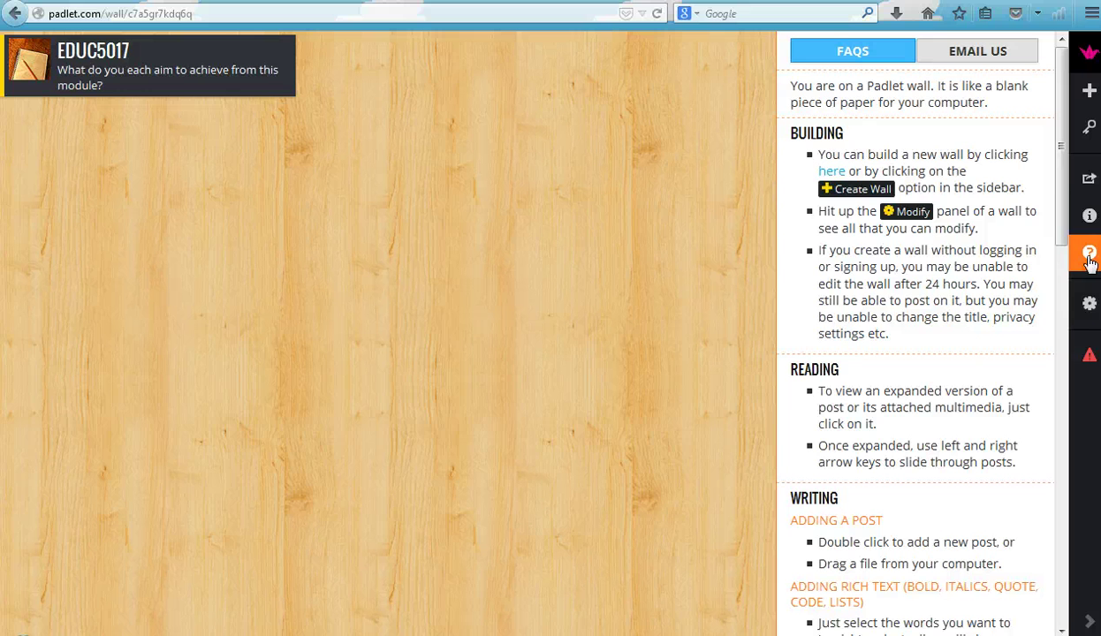
Check the wall's info, then browse the share panel's export, embed and QR code options.
left_click(1092, 217)
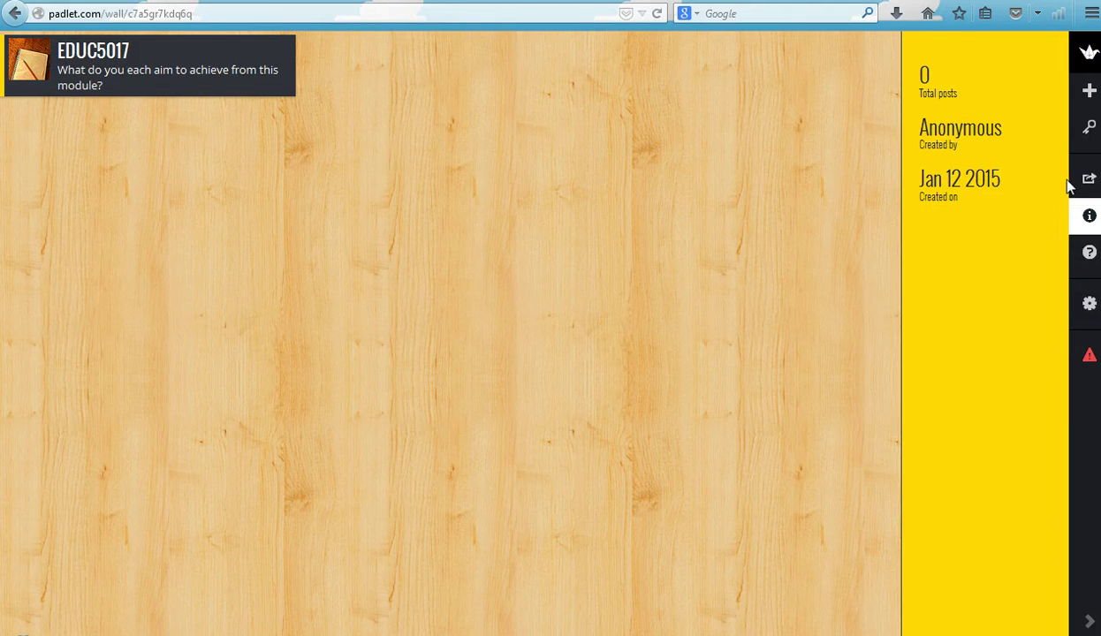
left_click(1091, 182)
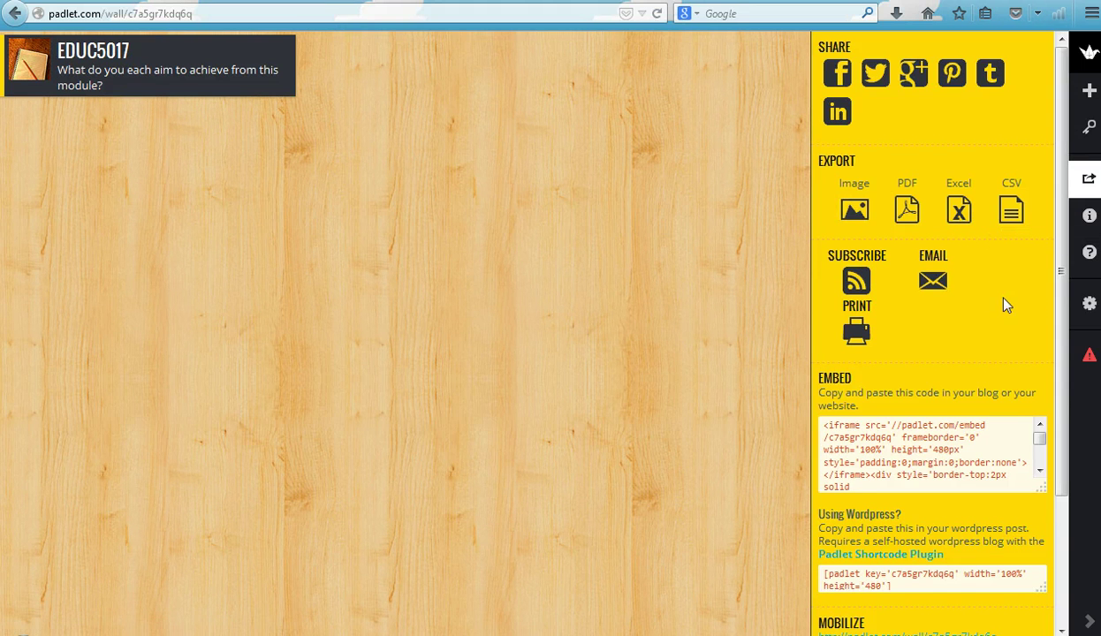
scroll(1005, 305, "down", 3)
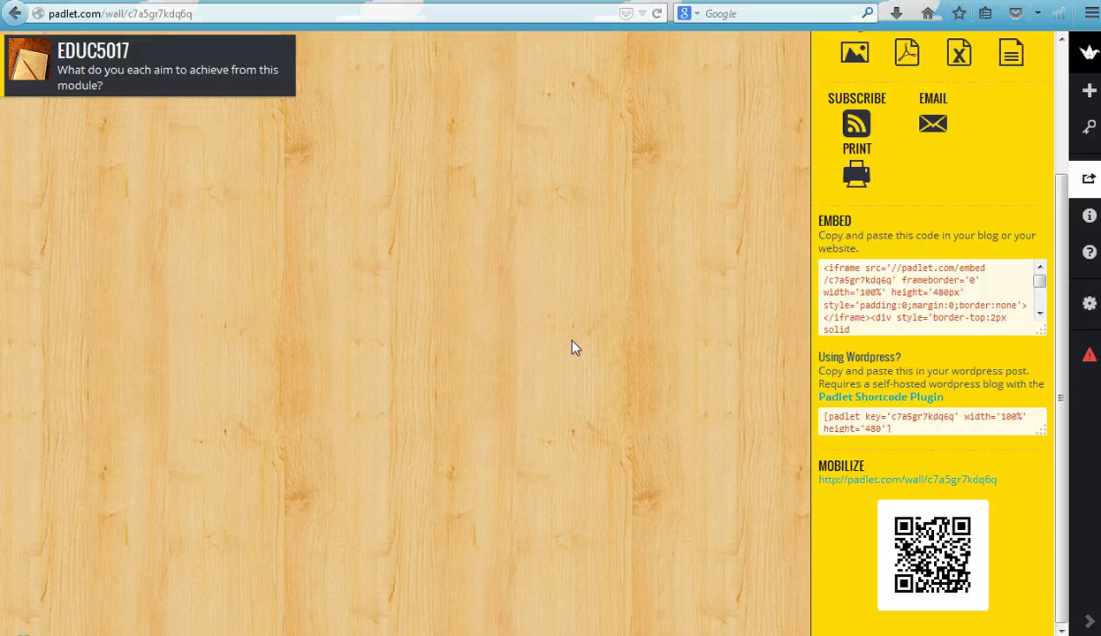
Add a post near the top left titled 'Hi' with the body 'Hello everyone!'.
left_click(226, 212)
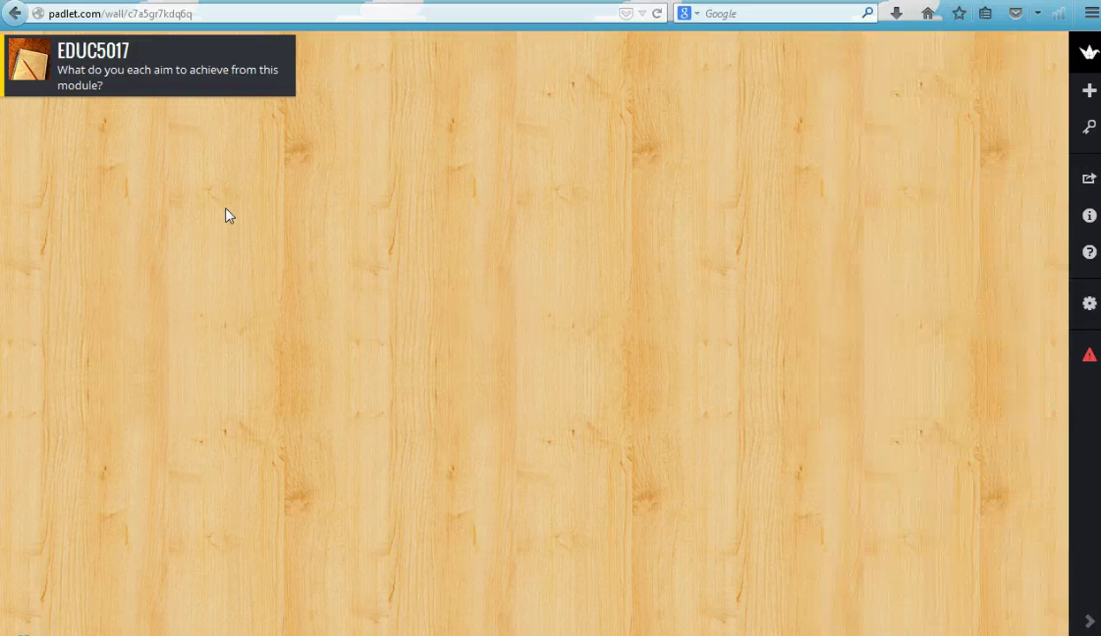
double_click(227, 212)
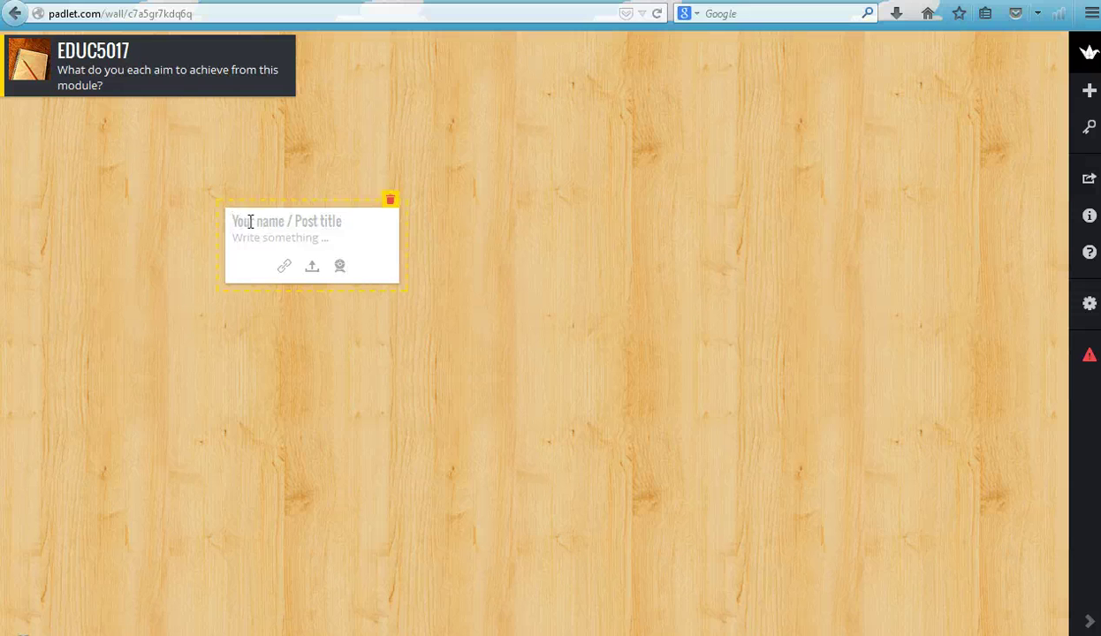
type("Hi")
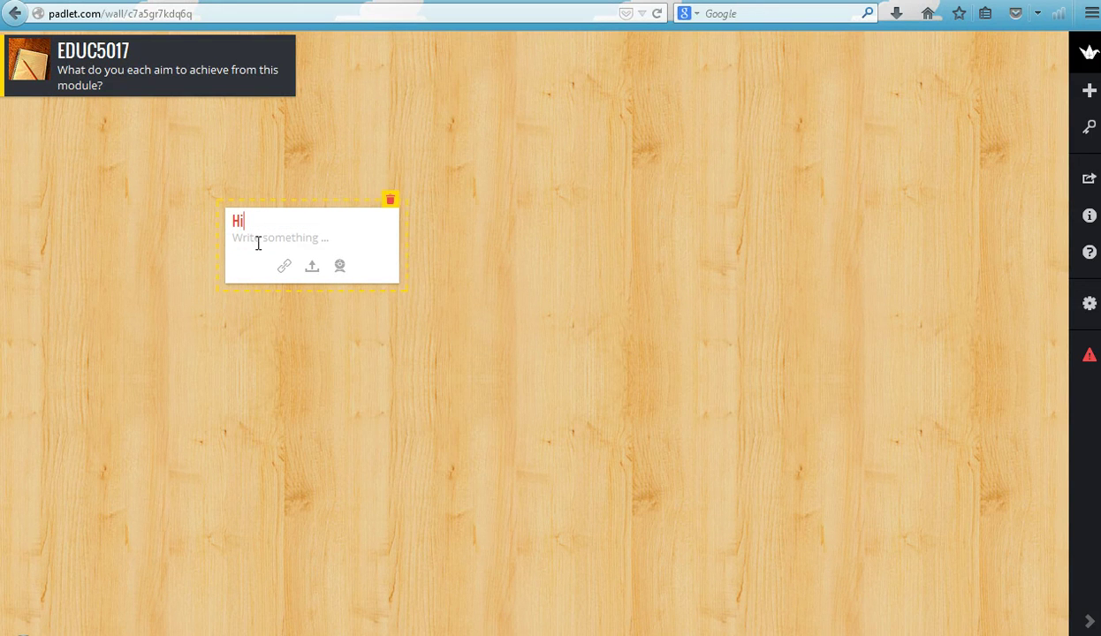
key("Tab")
type("Helloreveryone")
key("BackSpace")
key("BackSpace")
key("BackSpace")
type("one!")
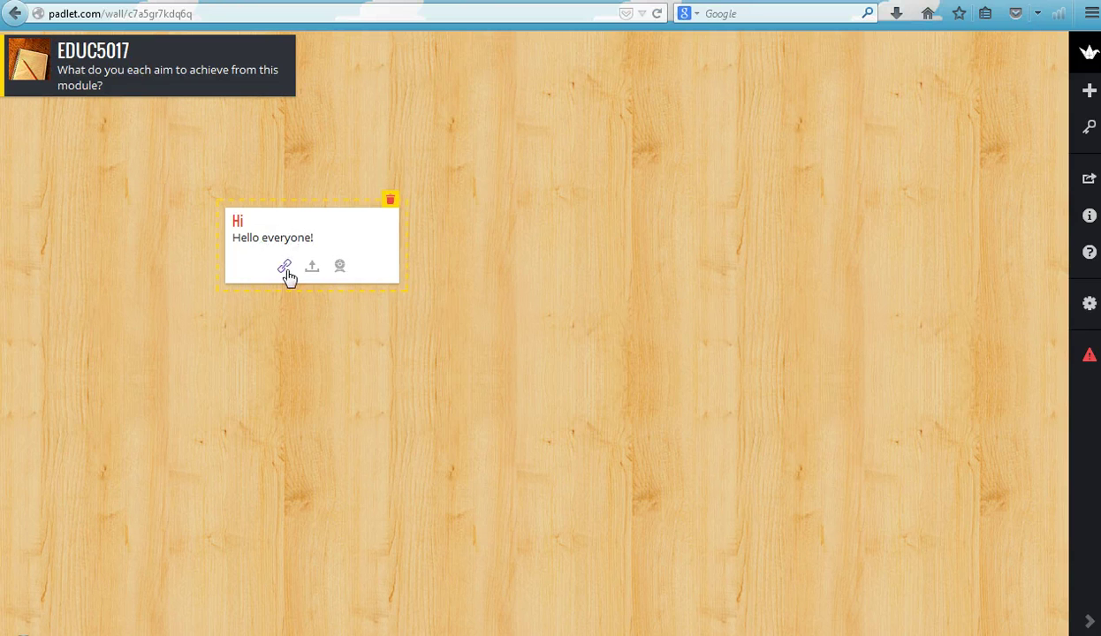